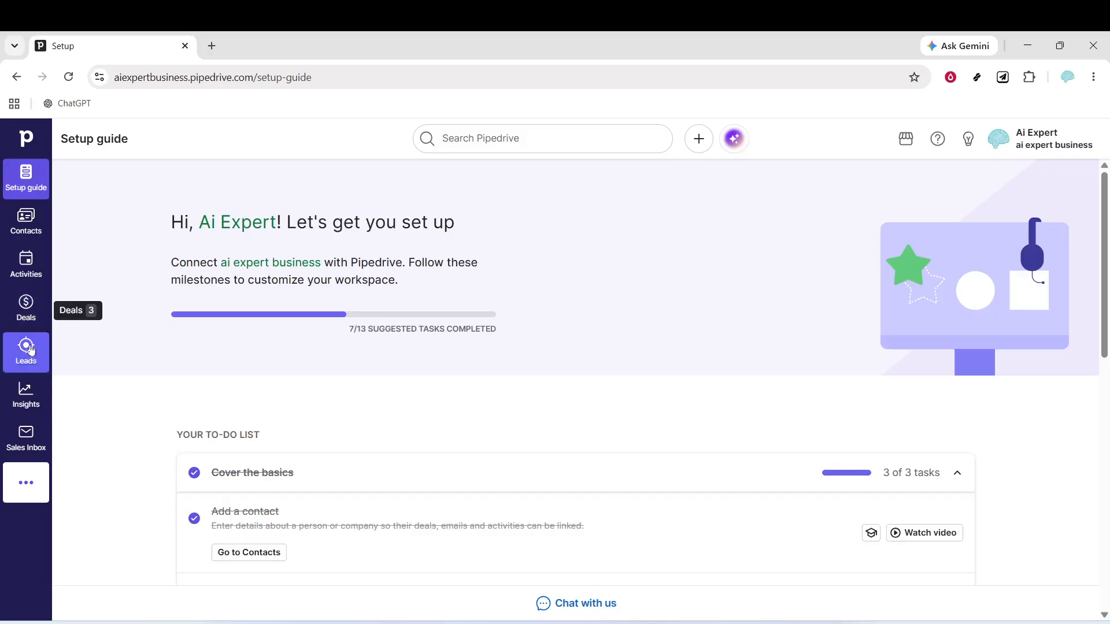
Create a new web form in Leads from the Contact us template with English (US) as its language
{"action": "left_click", "coordinate": [47, 351]}
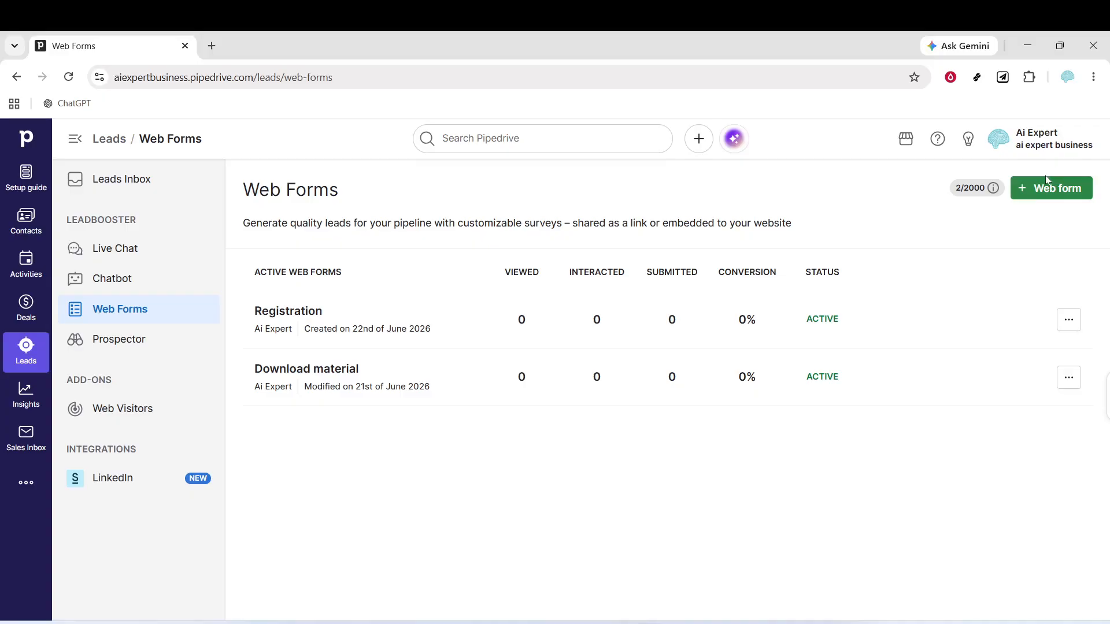
{"action": "left_click", "coordinate": [1042, 192]}
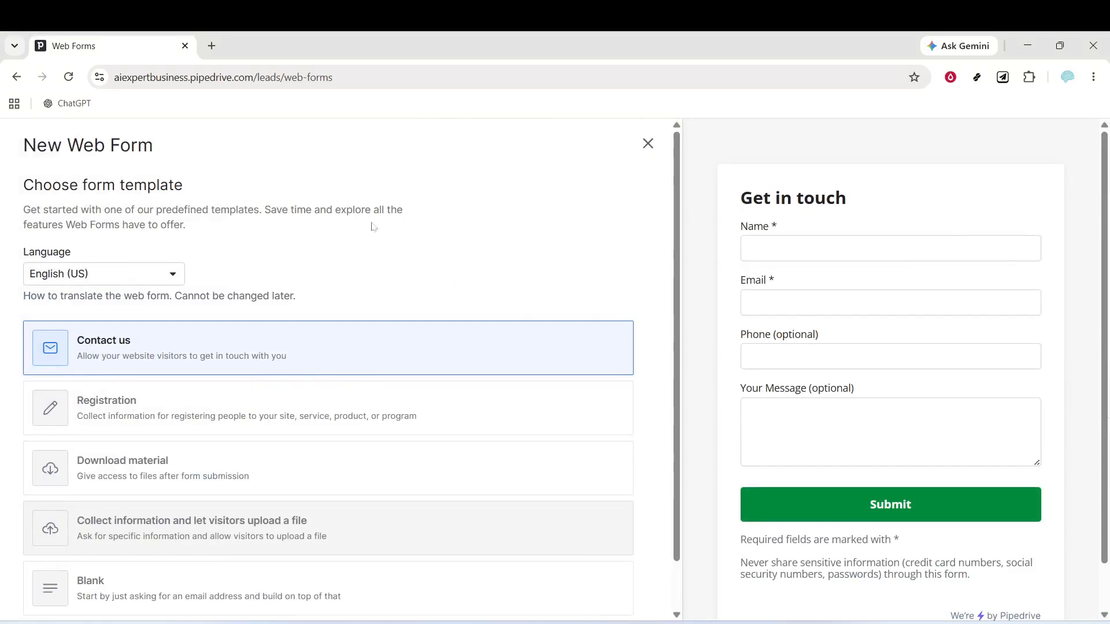
{"action": "scroll", "coordinate": [372, 228], "scroll_direction": "down", "scroll_amount": 1}
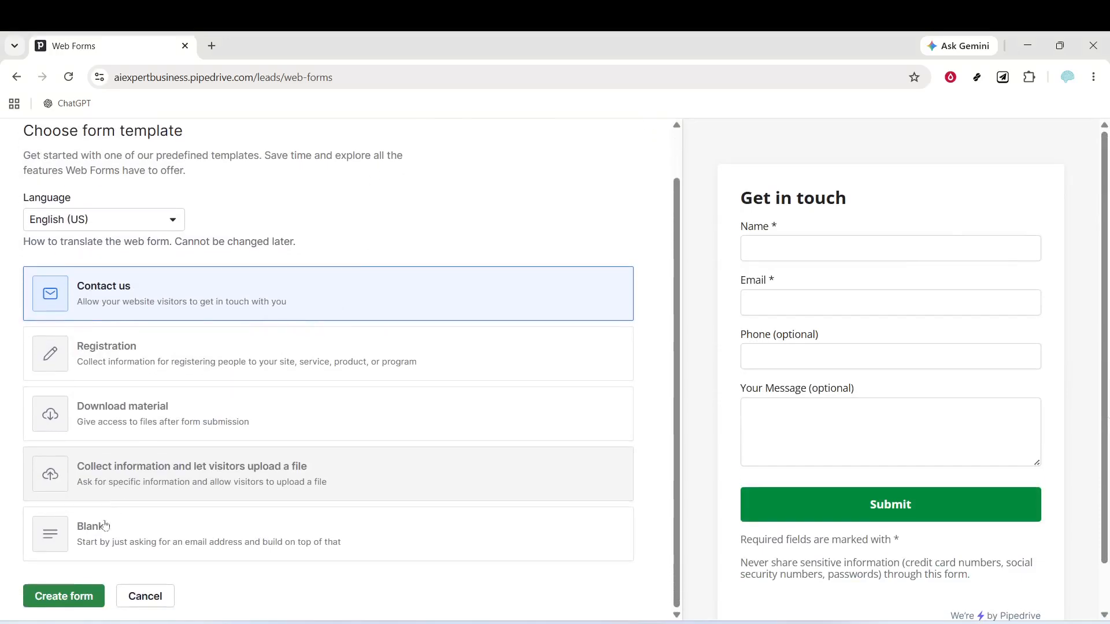
{"action": "left_click", "coordinate": [58, 596]}
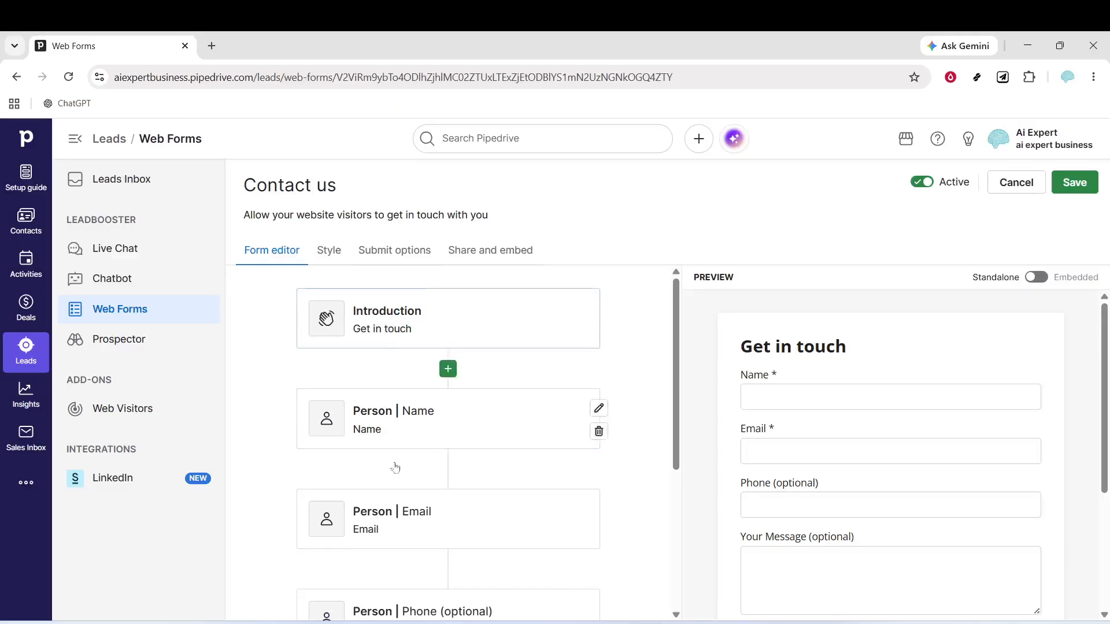
Change the form's Introduction title to "registration" and save the block
{"action": "left_click", "coordinate": [421, 340]}
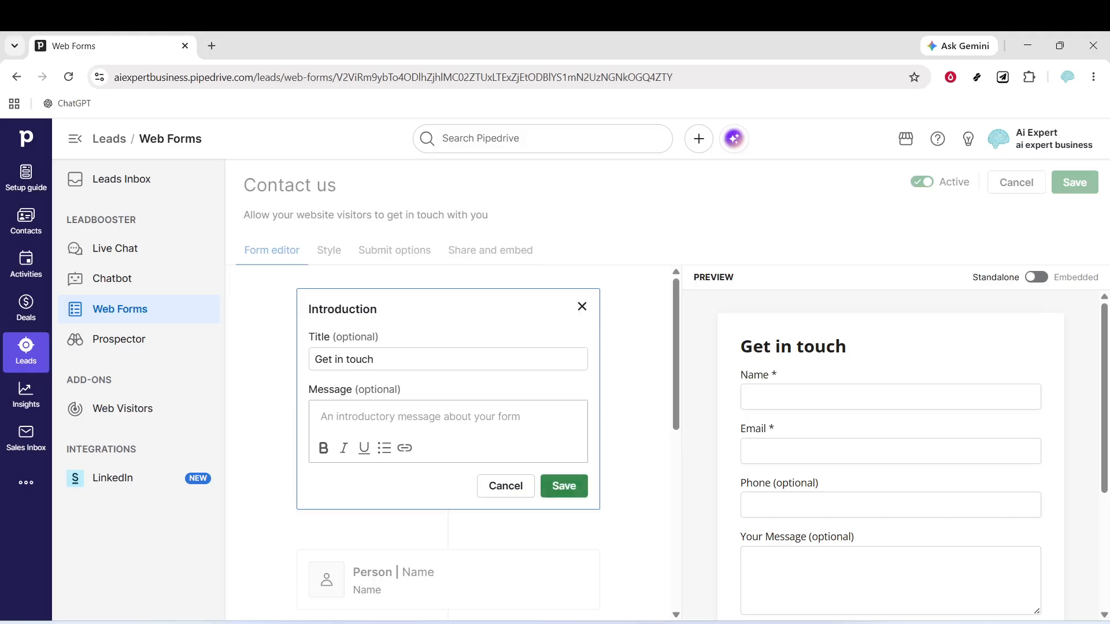
{"action": "double_click", "coordinate": [359, 359]}
{"action": "key", "text": "ctrl+a"}
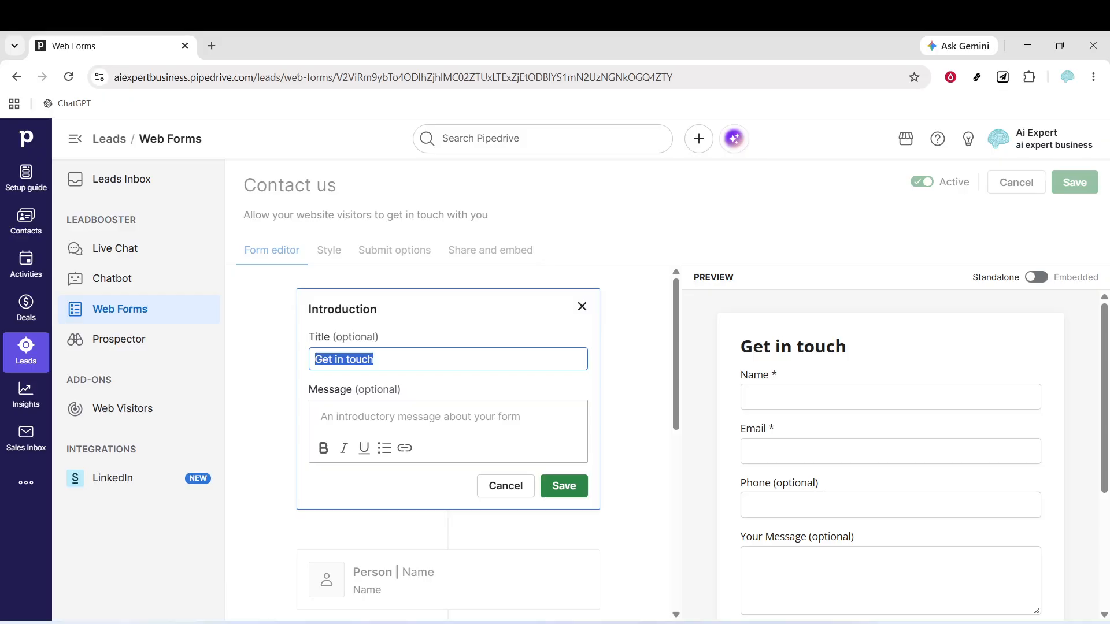
{"action": "type", "text": "reg"}
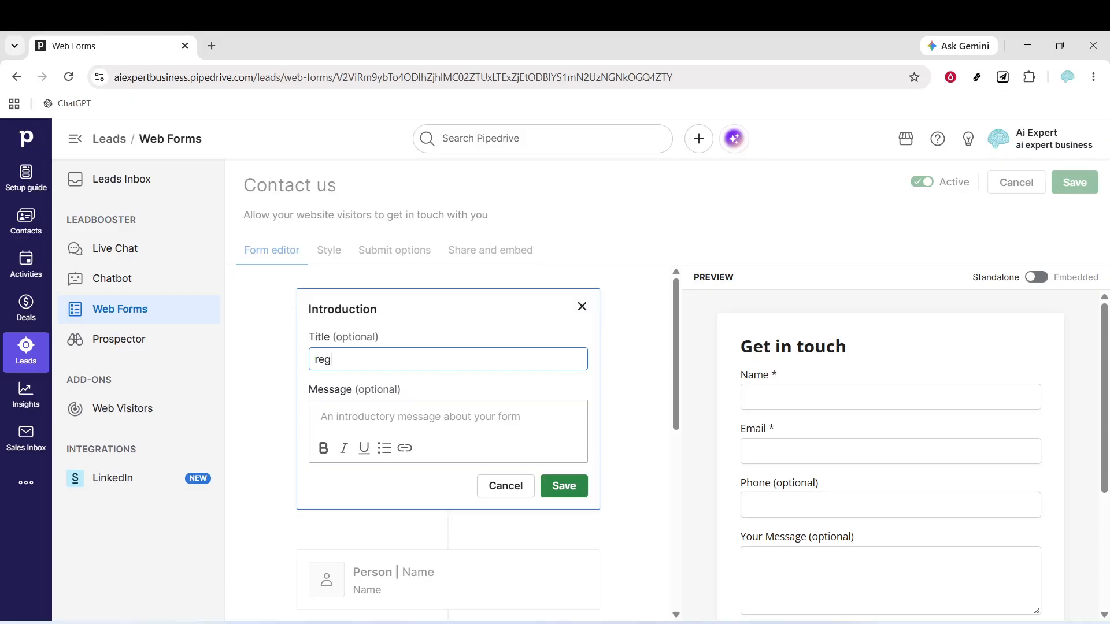
{"action": "type", "text": "istration"}
{"action": "left_click", "coordinate": [563, 485]}
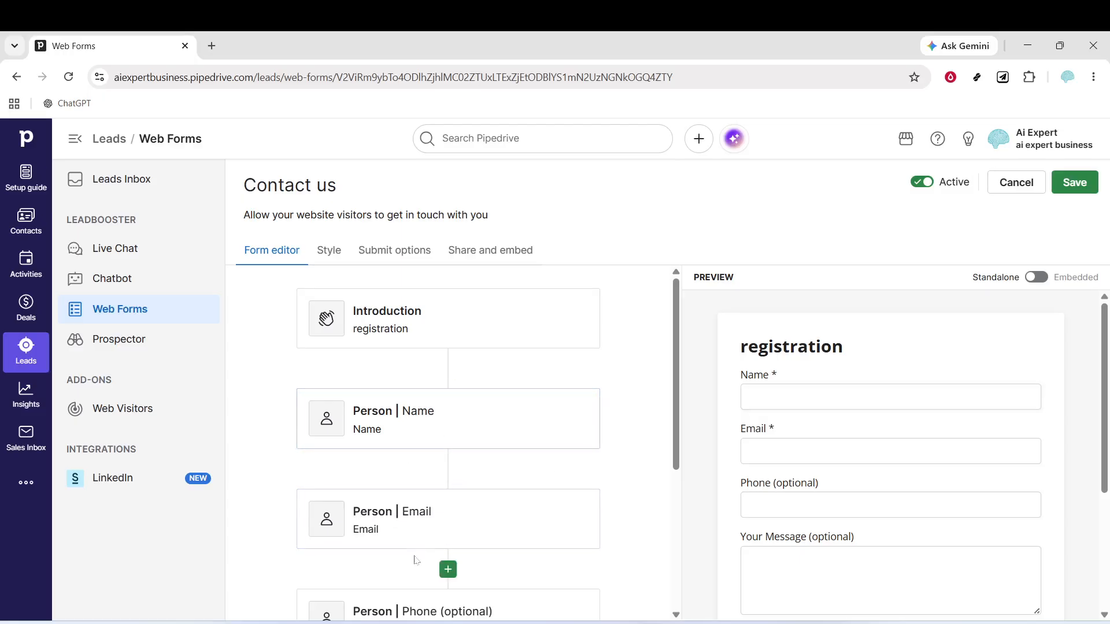
Examine the Phone field's settings and its available input field categories, and save the field
{"action": "scroll", "coordinate": [470, 513], "scroll_direction": "down", "scroll_amount": 3}
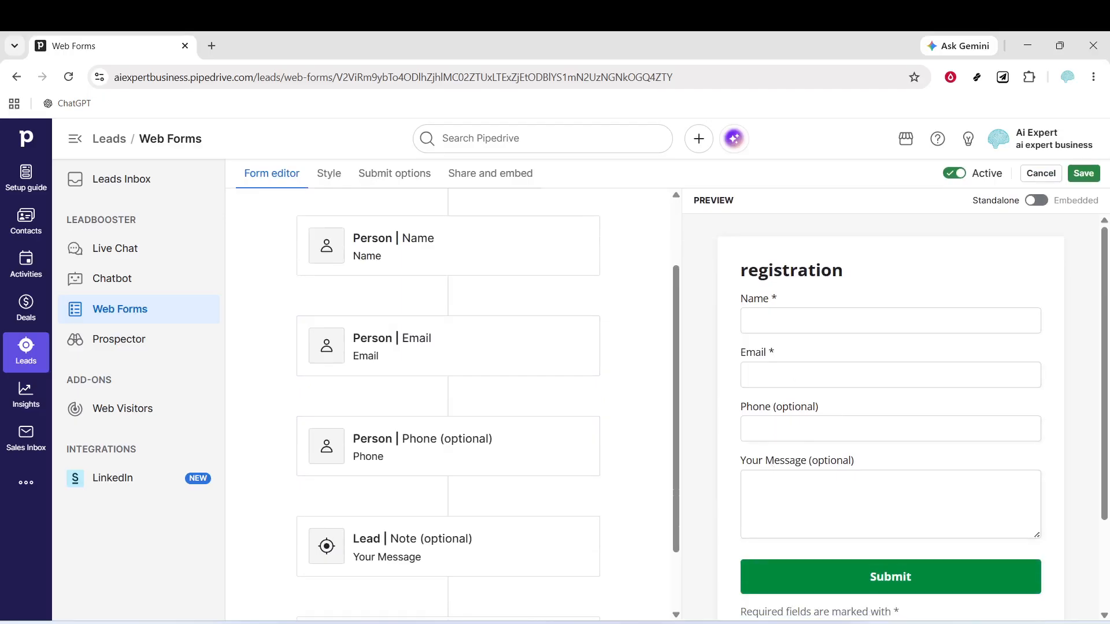
{"action": "left_click", "coordinate": [434, 462]}
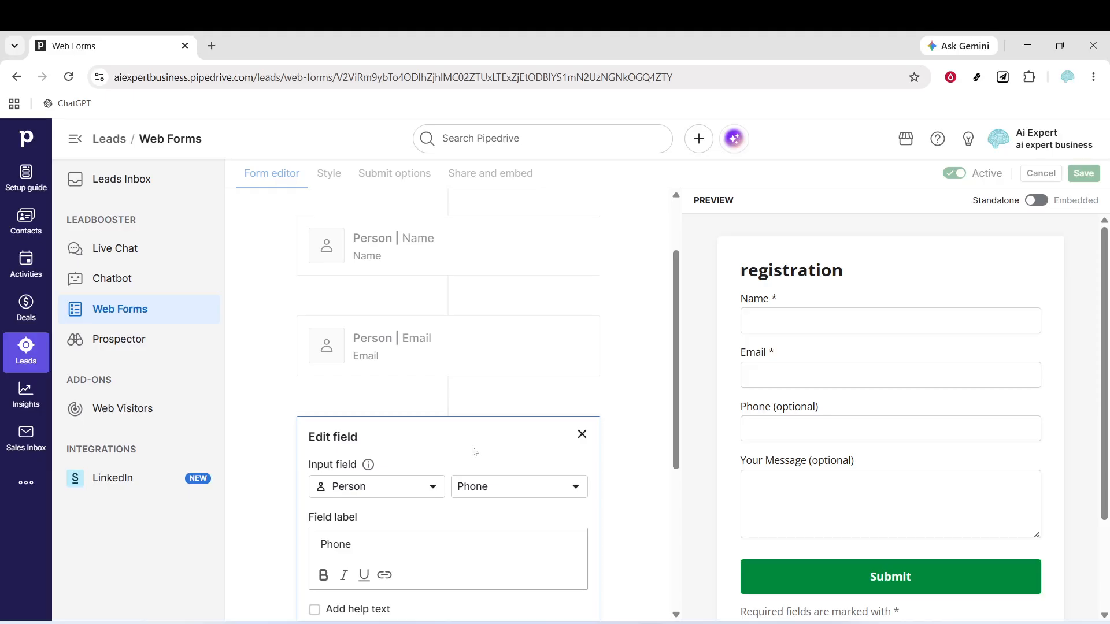
{"action": "left_click", "coordinate": [430, 492]}
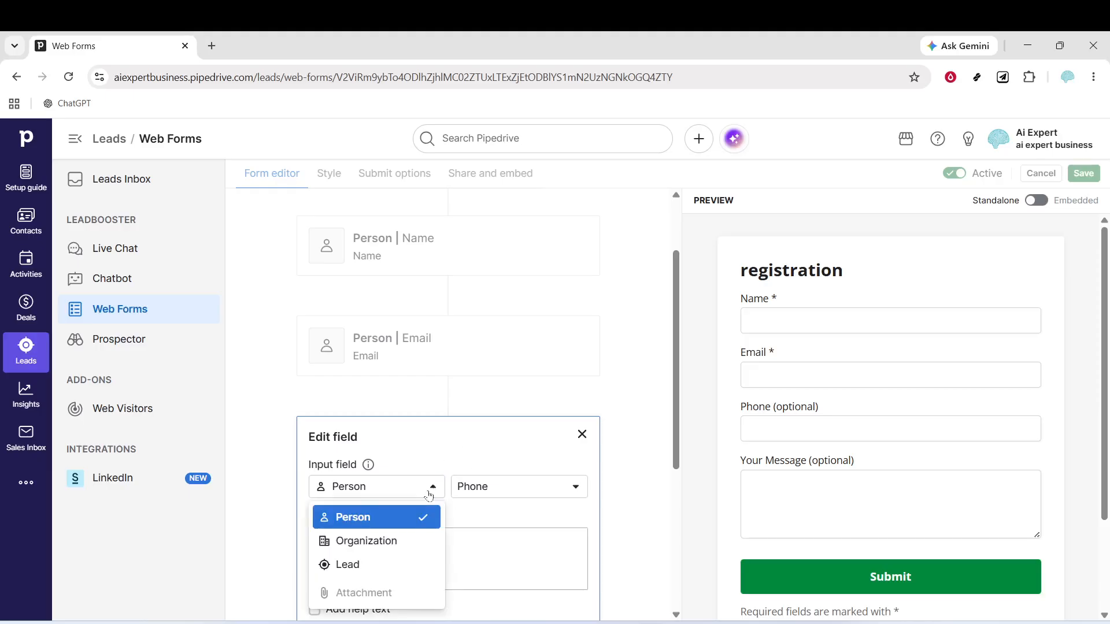
{"action": "left_click", "coordinate": [546, 423]}
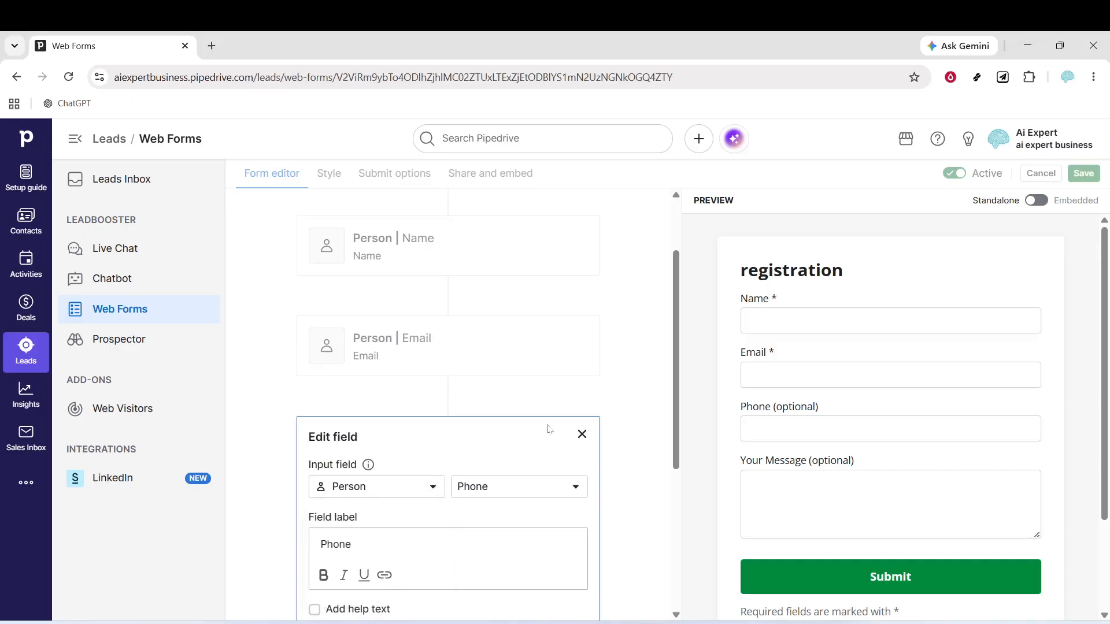
{"action": "left_click", "coordinate": [581, 434]}
{"action": "left_click", "coordinate": [595, 437]}
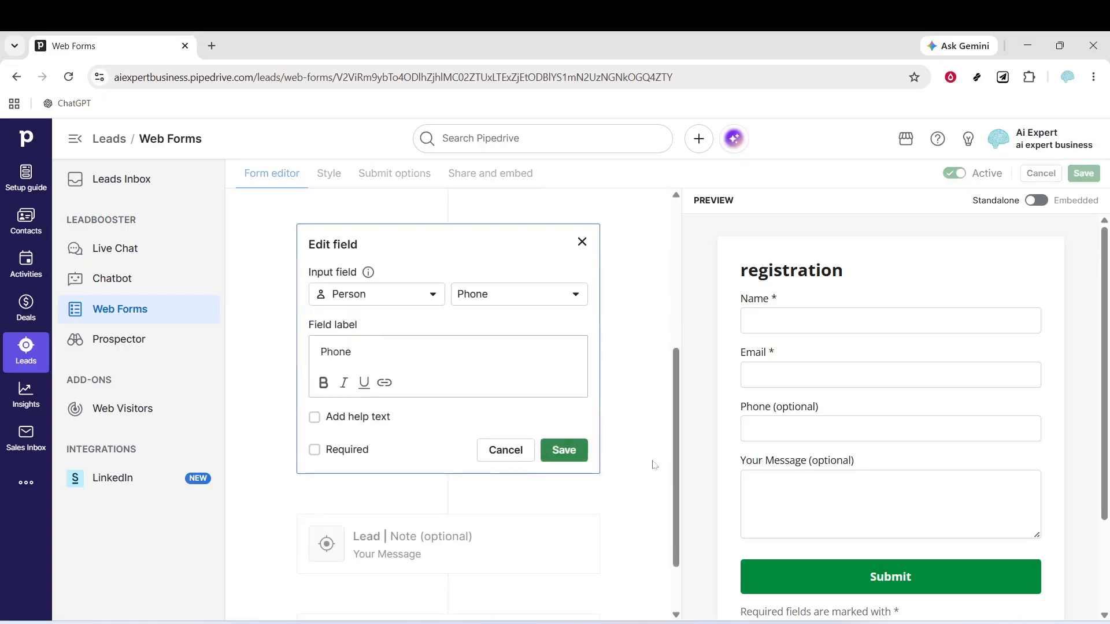
{"action": "scroll", "coordinate": [652, 465], "scroll_direction": "down", "scroll_amount": 1}
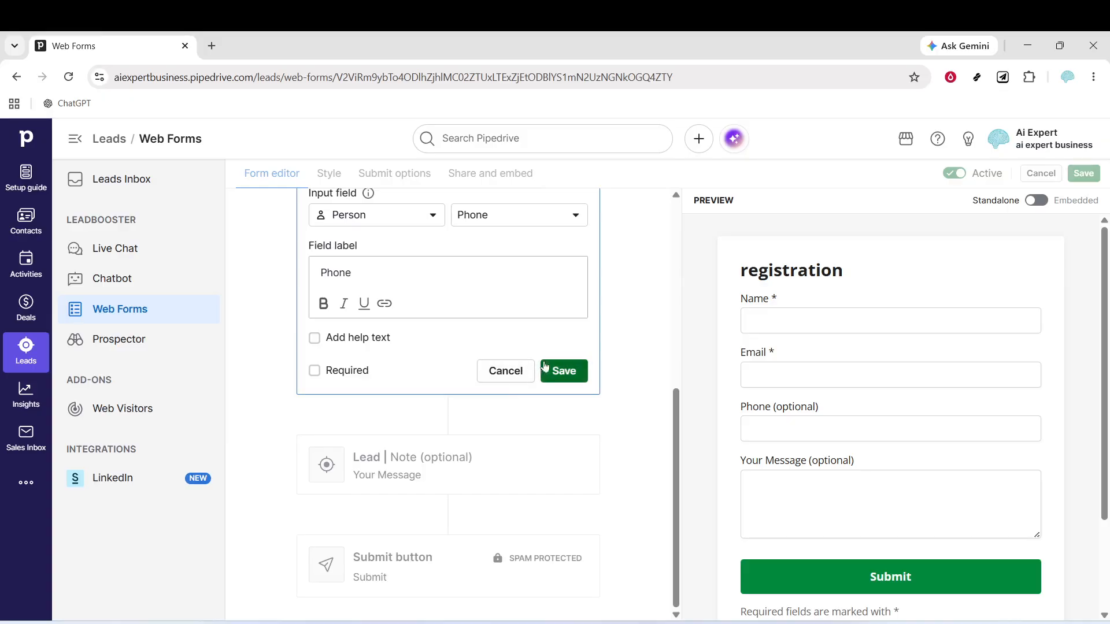
{"action": "left_click", "coordinate": [562, 369]}
Review the form's blocks and preview, and check the settings of the Name field
{"action": "scroll", "coordinate": [564, 381], "scroll_direction": "up", "scroll_amount": 5}
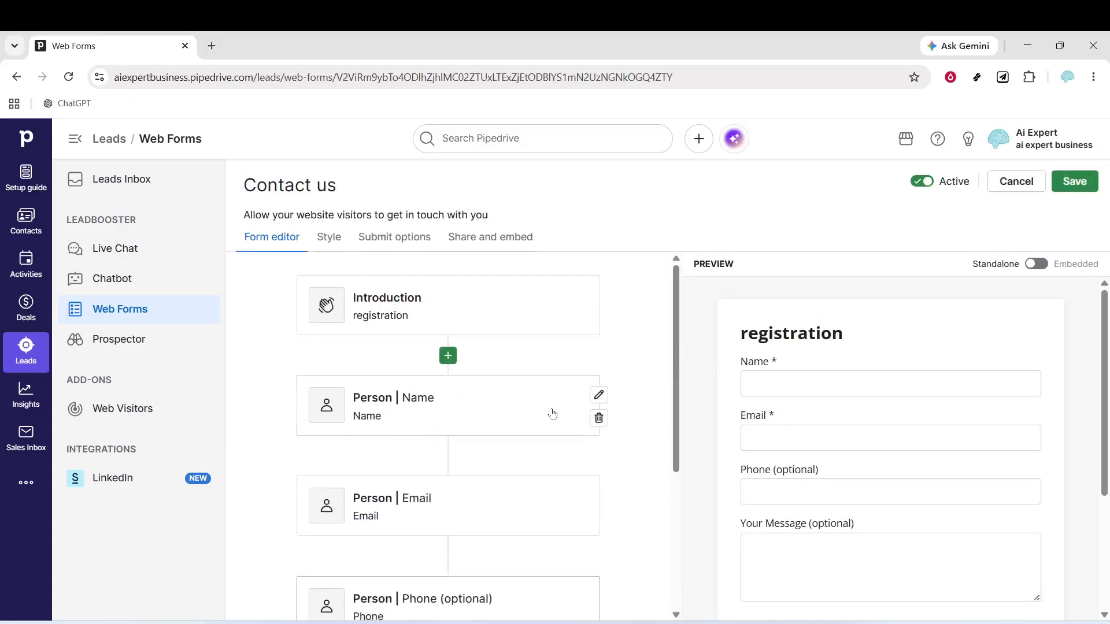
{"action": "scroll", "coordinate": [551, 419], "scroll_direction": "down", "scroll_amount": 5}
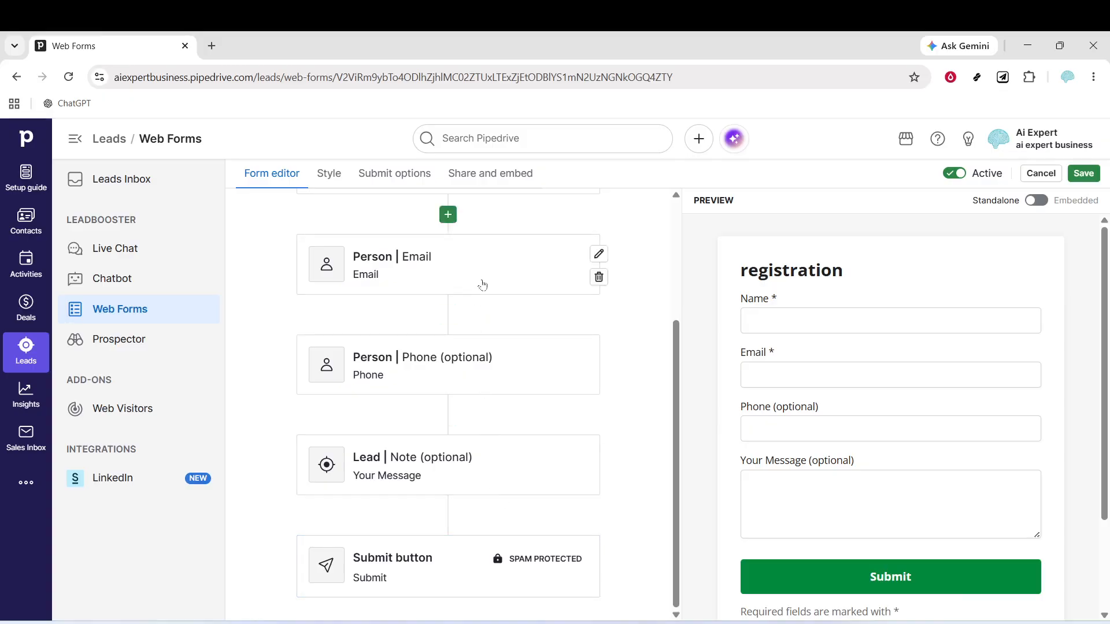
{"action": "scroll", "coordinate": [790, 399], "scroll_direction": "down", "scroll_amount": 2}
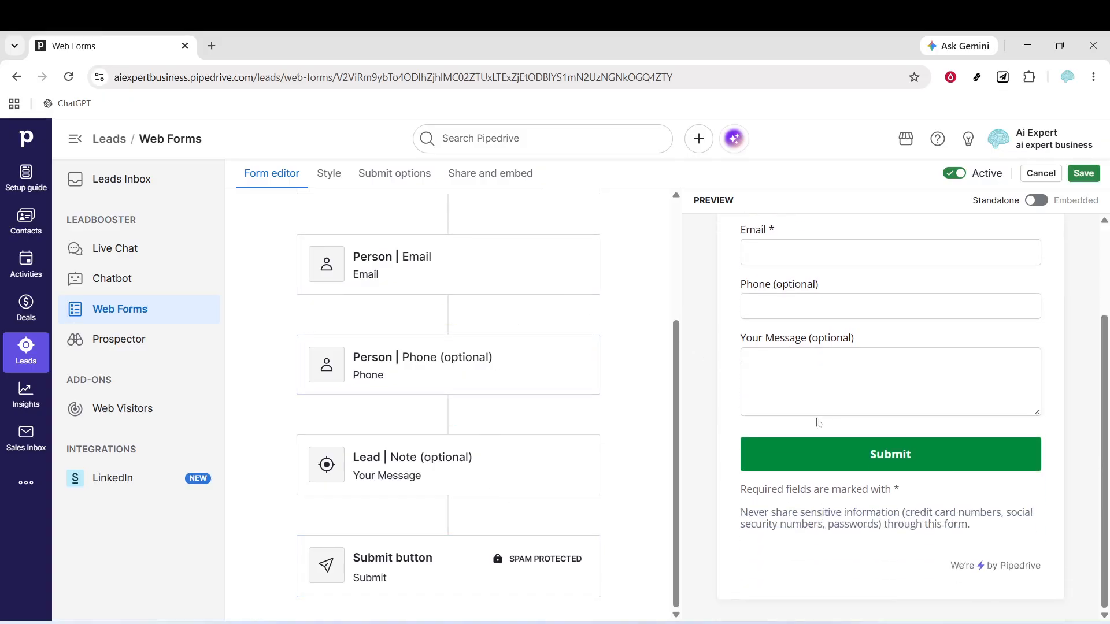
{"action": "scroll", "coordinate": [601, 534], "scroll_direction": "up", "scroll_amount": 5}
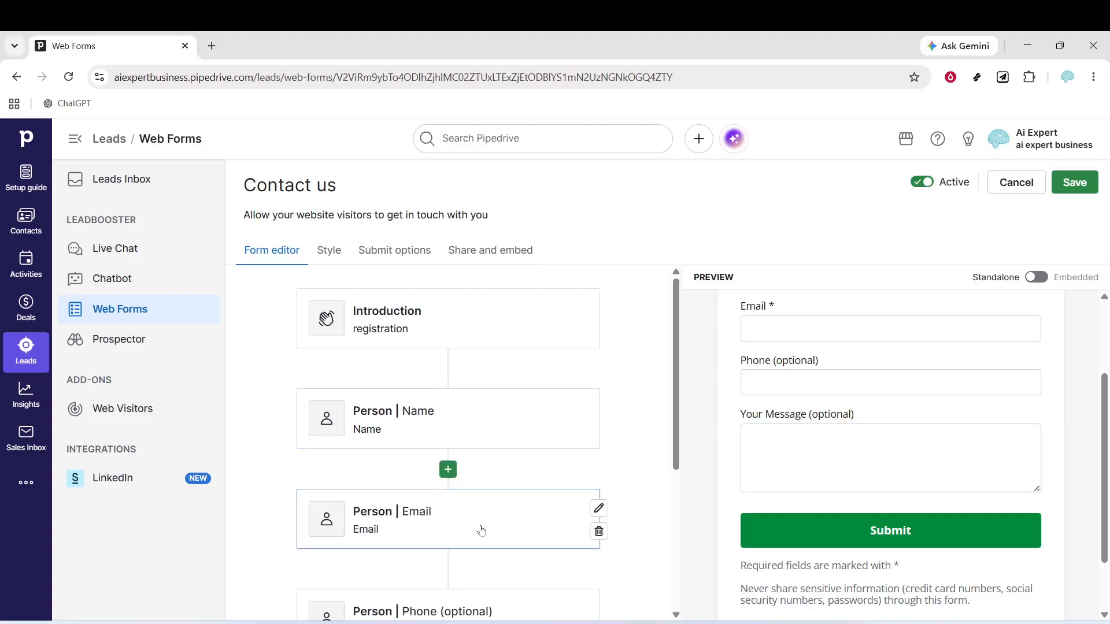
{"action": "left_click", "coordinate": [465, 445]}
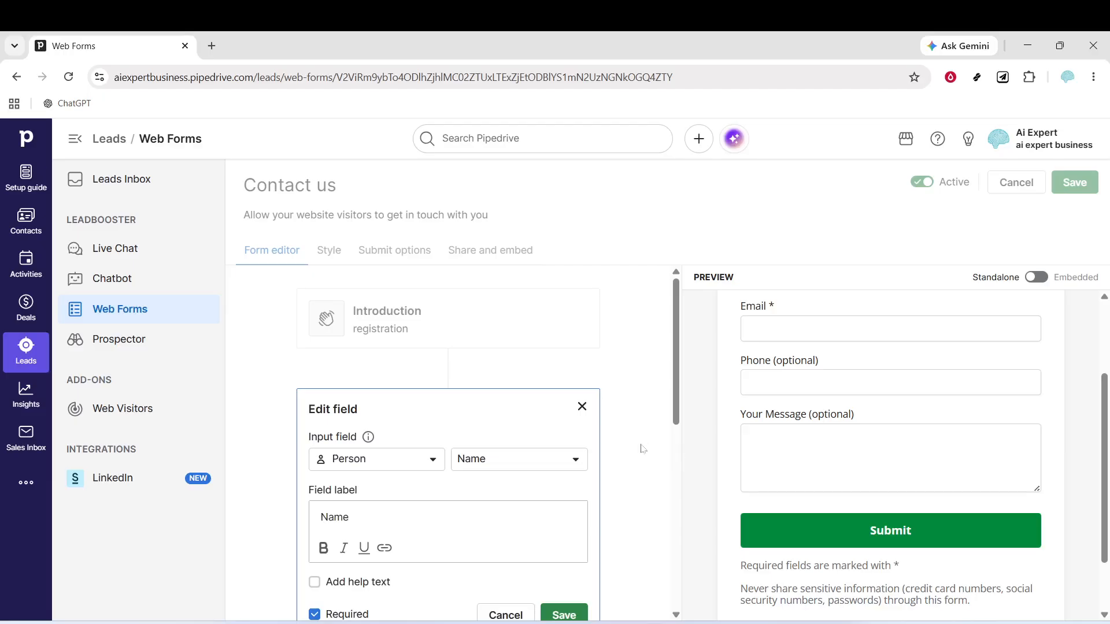
{"action": "left_click", "coordinate": [582, 406]}
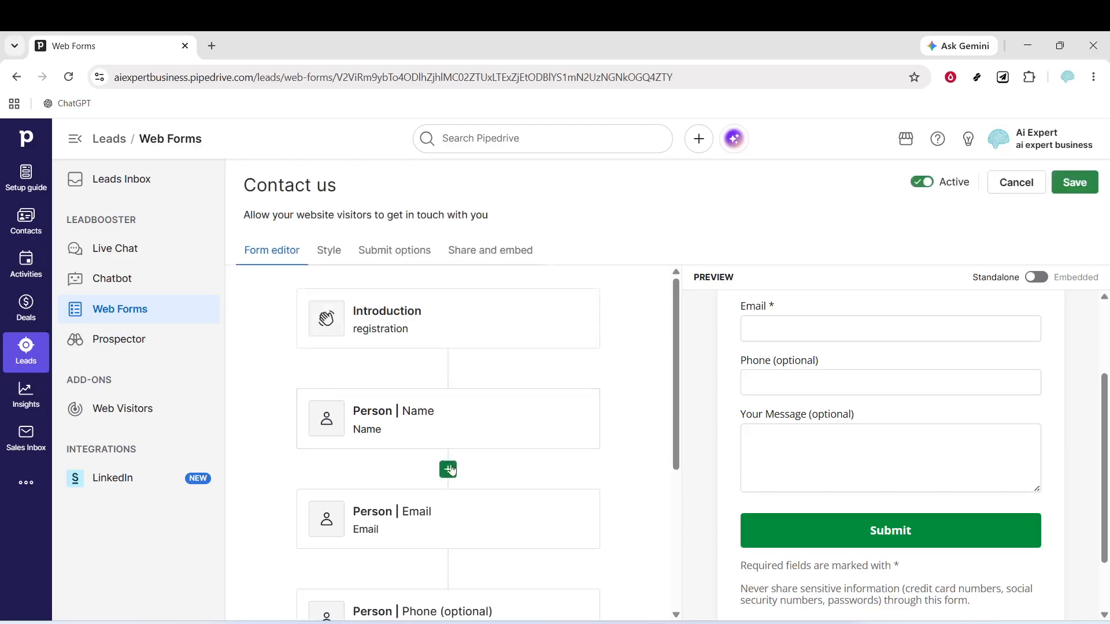
{"action": "left_click", "coordinate": [449, 468]}
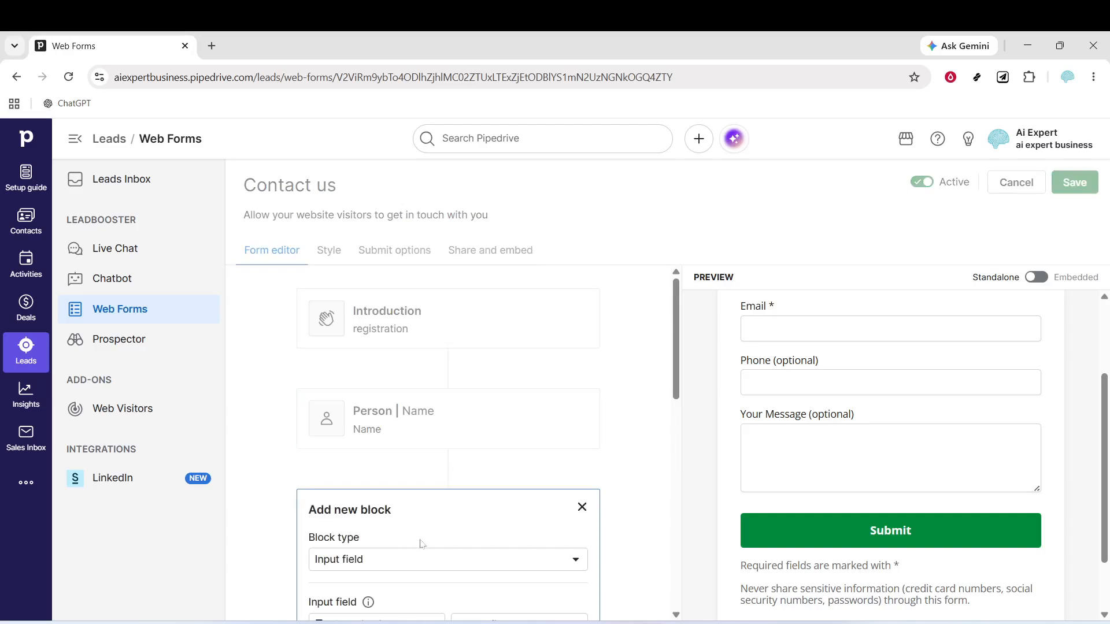
{"action": "left_click", "coordinate": [395, 558]}
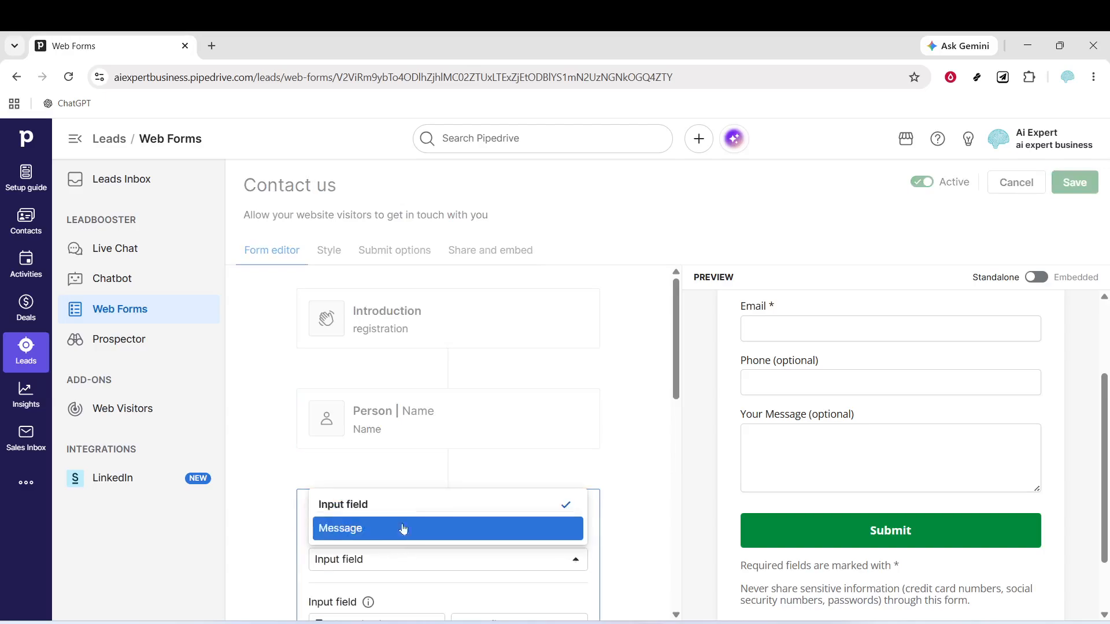
{"action": "left_click", "coordinate": [410, 533]}
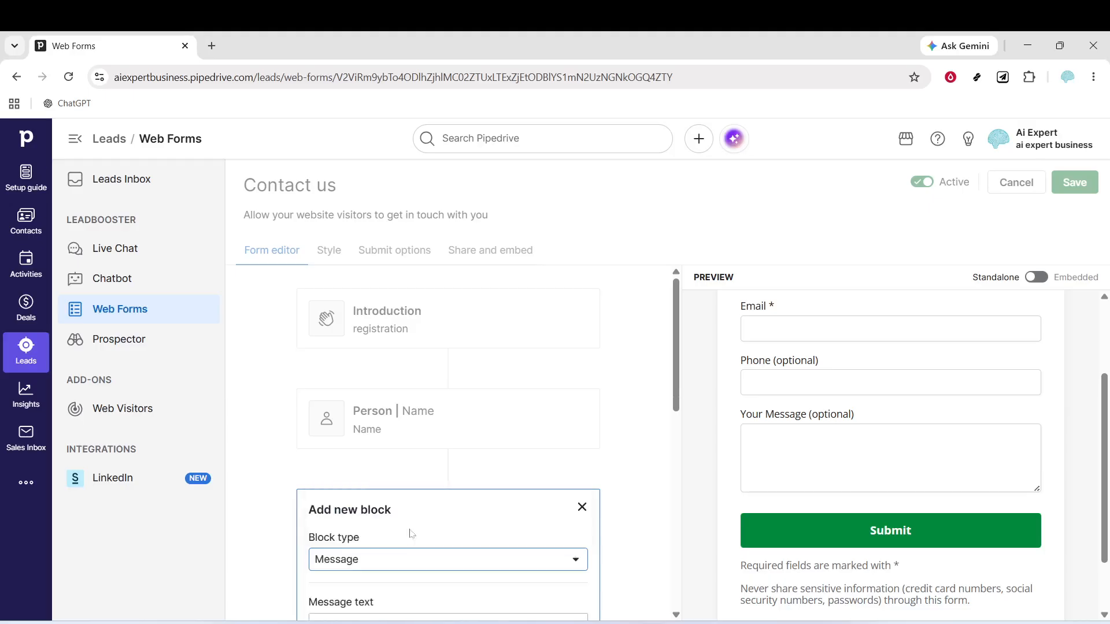
{"action": "scroll", "coordinate": [414, 538], "scroll_direction": "down", "scroll_amount": 2}
{"action": "scroll", "coordinate": [414, 538], "scroll_direction": "down", "scroll_amount": 2}
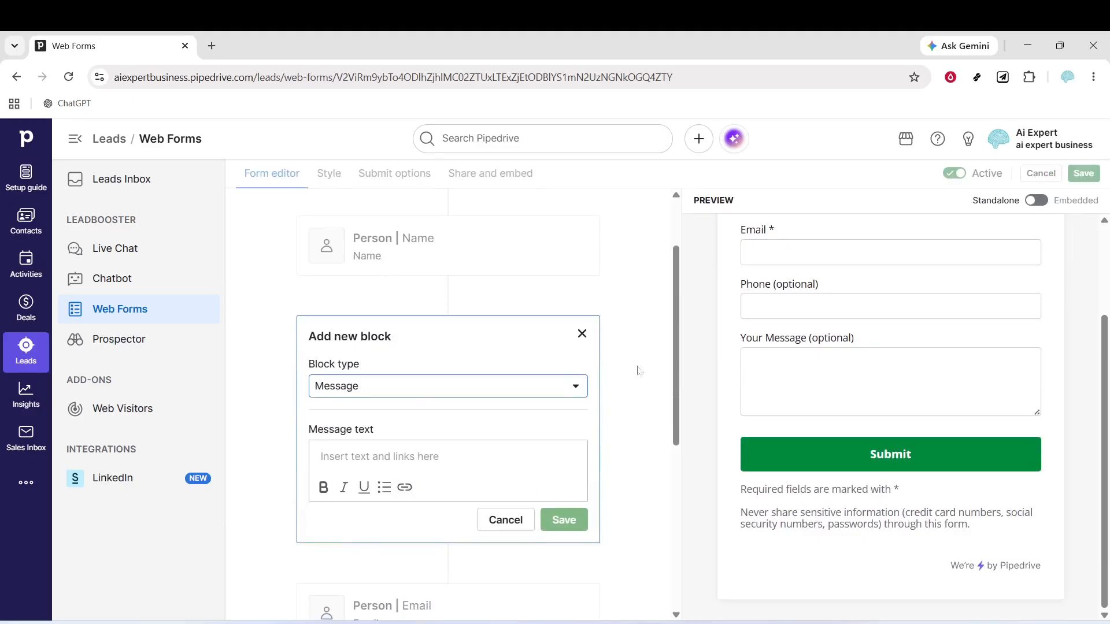
{"action": "left_click", "coordinate": [582, 334]}
Check the form preview from its title down and save the Contact us web form
{"action": "scroll", "coordinate": [706, 354], "scroll_direction": "up", "scroll_amount": 1}
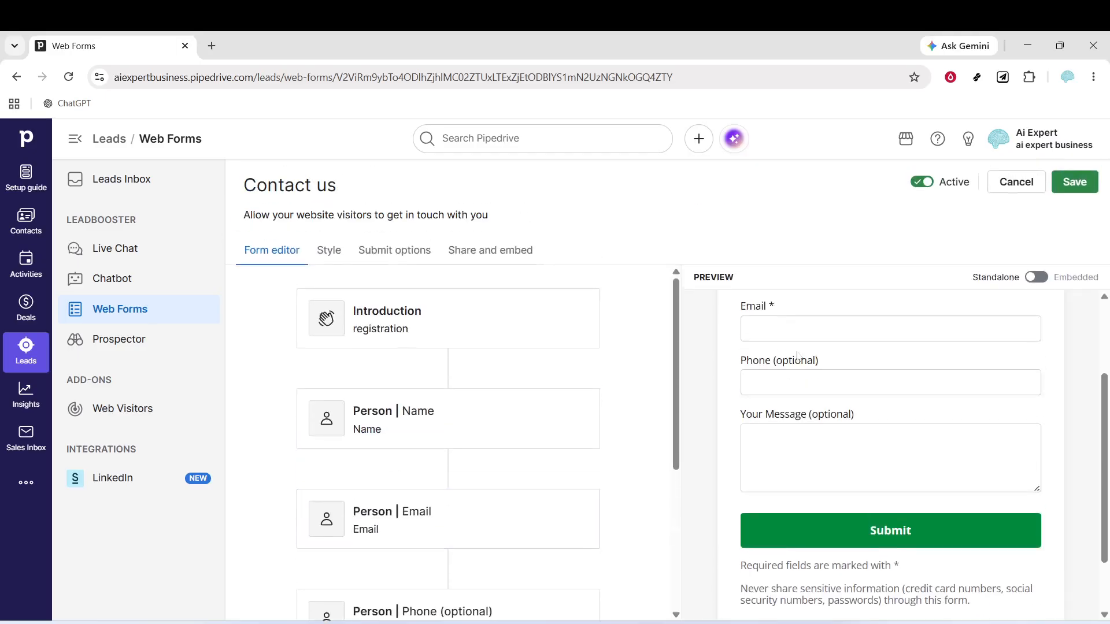
{"action": "scroll", "coordinate": [796, 352], "scroll_direction": "up", "scroll_amount": 2}
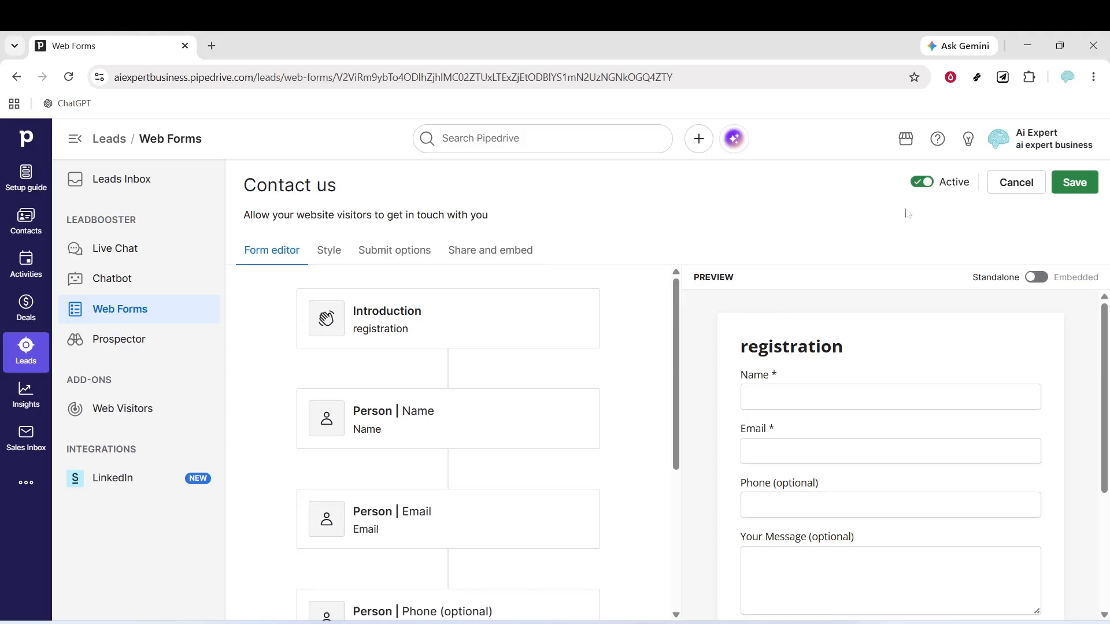
{"action": "left_click", "coordinate": [1077, 175]}
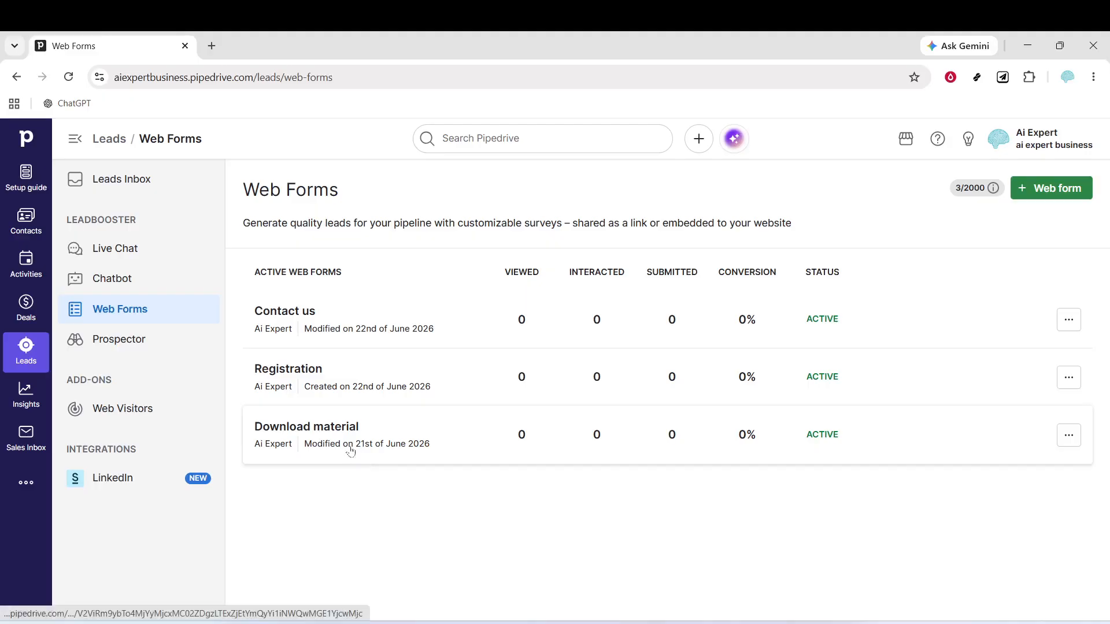
Open the existing Registration web form from the list of active web forms
{"action": "left_click", "coordinate": [414, 375]}
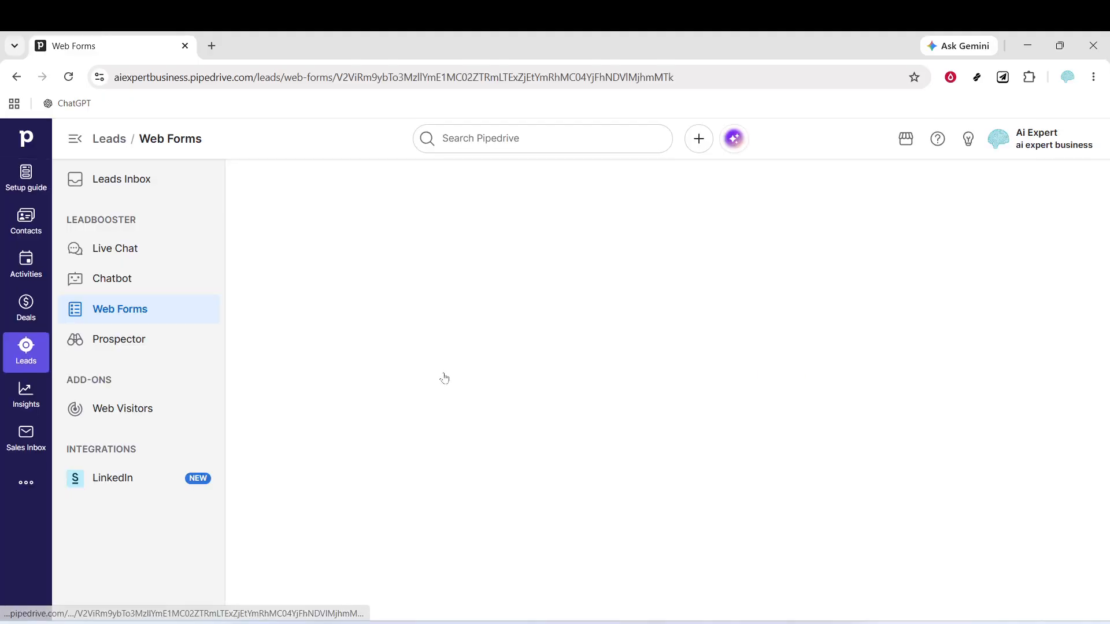